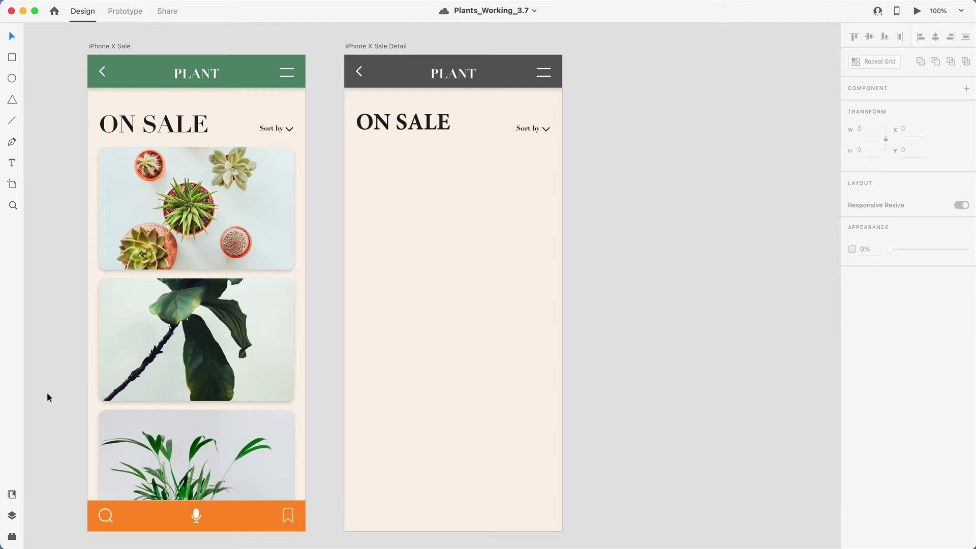
# Open the Libraries panel from the left toolbar.
pyautogui.click(12, 495)
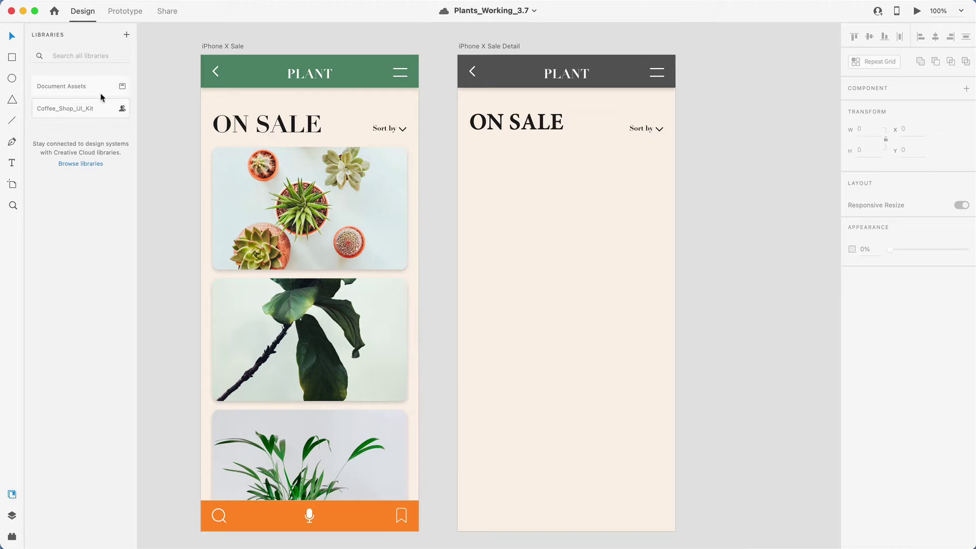
# In the library manager, switch on Adobe_Color_Swatches and The_Plant_Company_v3.7.
pyautogui.click(127, 39)
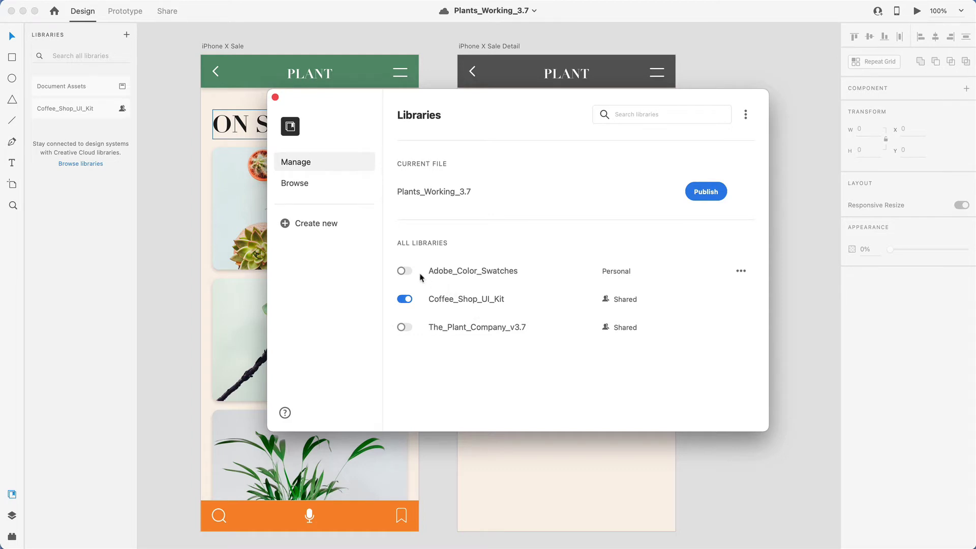
pyautogui.click(403, 272)
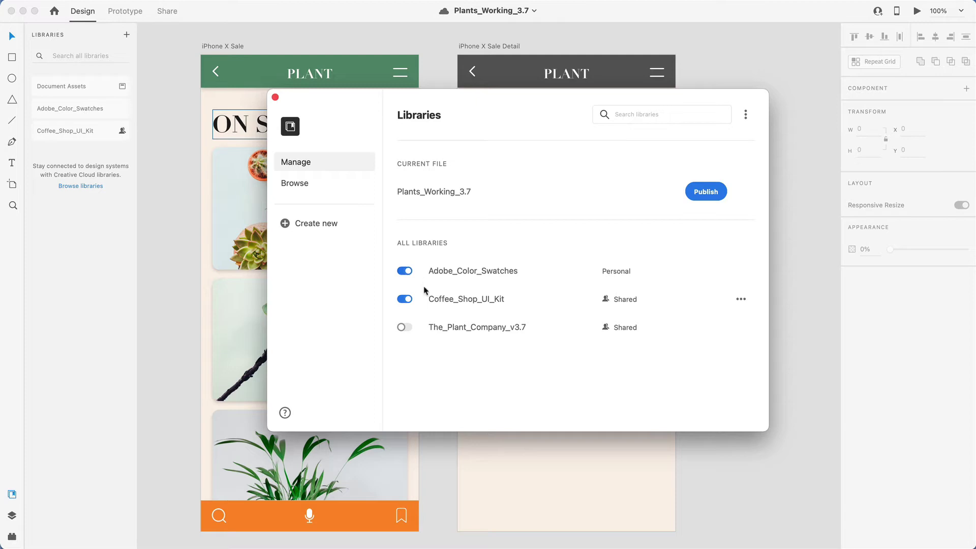
pyautogui.click(407, 329)
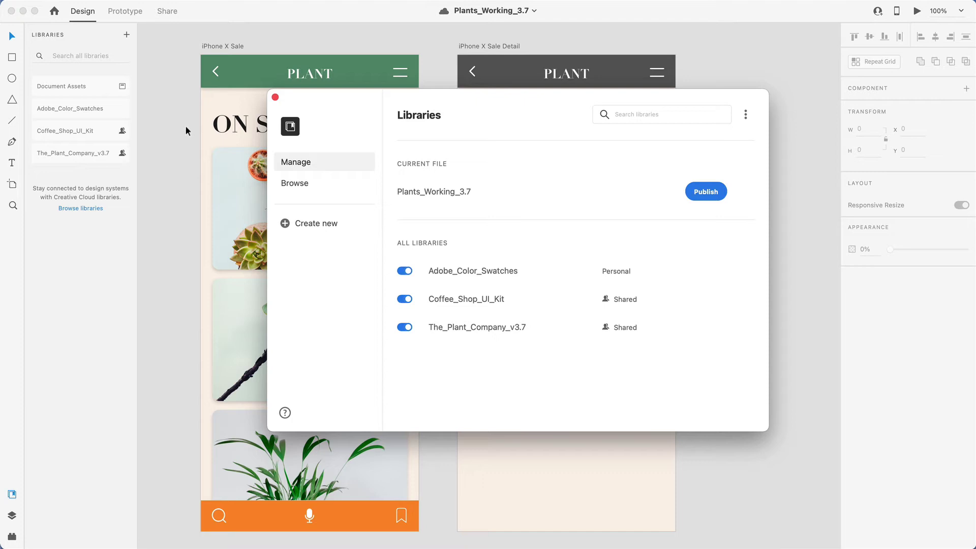
# Close the library manager and browse The_Plant_Company_v3.7 library's assets.
pyautogui.click(275, 98)
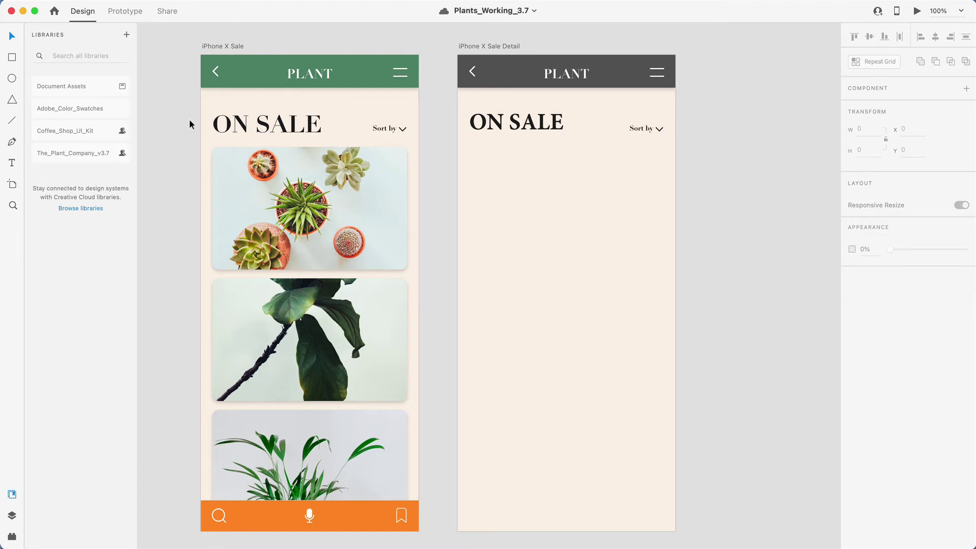
pyautogui.click(71, 154)
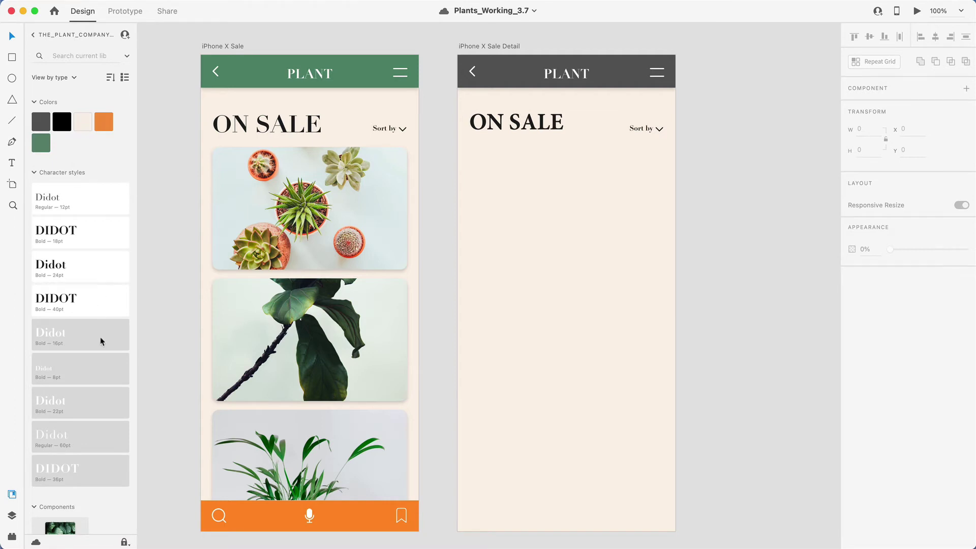
pyautogui.scroll(-5, 101, 350)
pyautogui.scroll(-2, 101, 351)
pyautogui.scroll(-2, 101, 350)
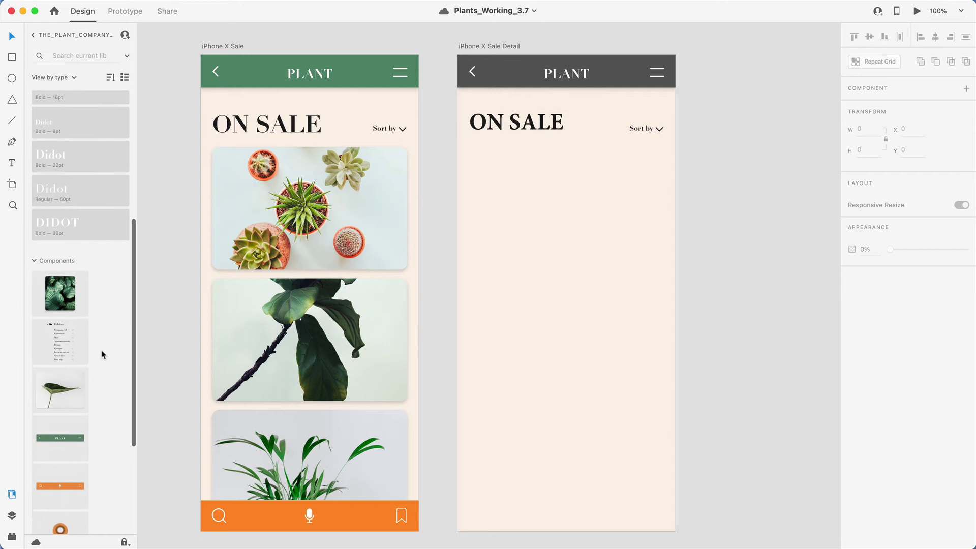
pyautogui.scroll(6, 102, 350)
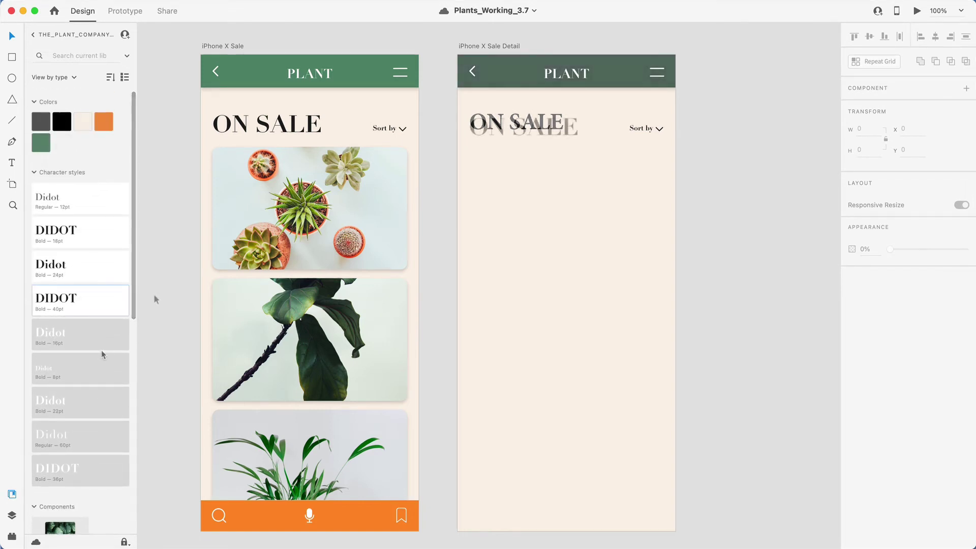
pyautogui.scroll(-10, 108, 400)
pyautogui.scroll(-5, 120, 227)
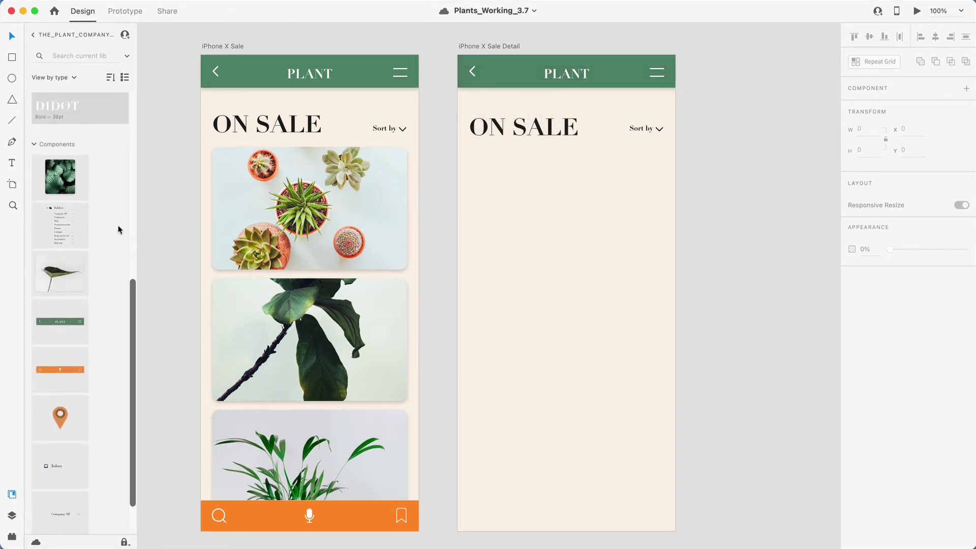
# Drag two leaf components onto the detail artboard and set the orange tab bar at its bottom.
pyautogui.moveTo(57, 180)
pyautogui.mouseDown()
pyautogui.moveTo(514, 198)
pyautogui.moveTo(497, 188)
pyautogui.moveTo(585, 200)
pyautogui.mouseUp()
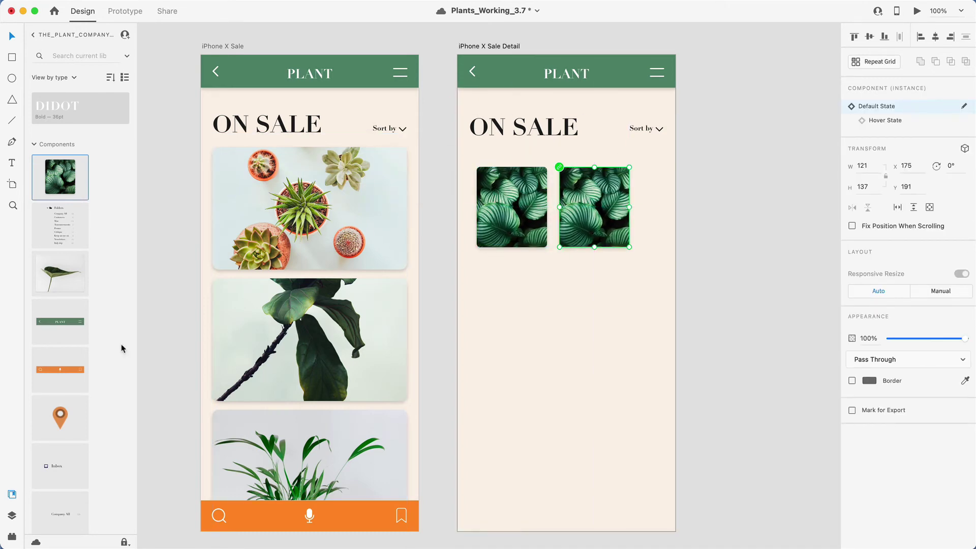
pyautogui.moveTo(61, 370)
pyautogui.mouseDown()
pyautogui.moveTo(268, 379)
pyautogui.moveTo(509, 369)
pyautogui.moveTo(516, 504)
pyautogui.mouseUp()
pyautogui.click(572, 350)
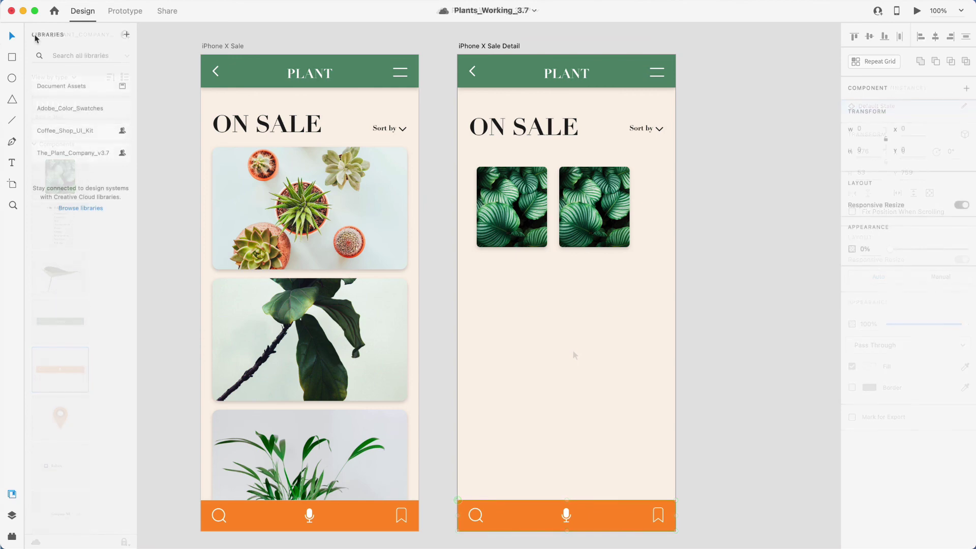
# Search across all libraries for 'prim'.
pyautogui.click(93, 56)
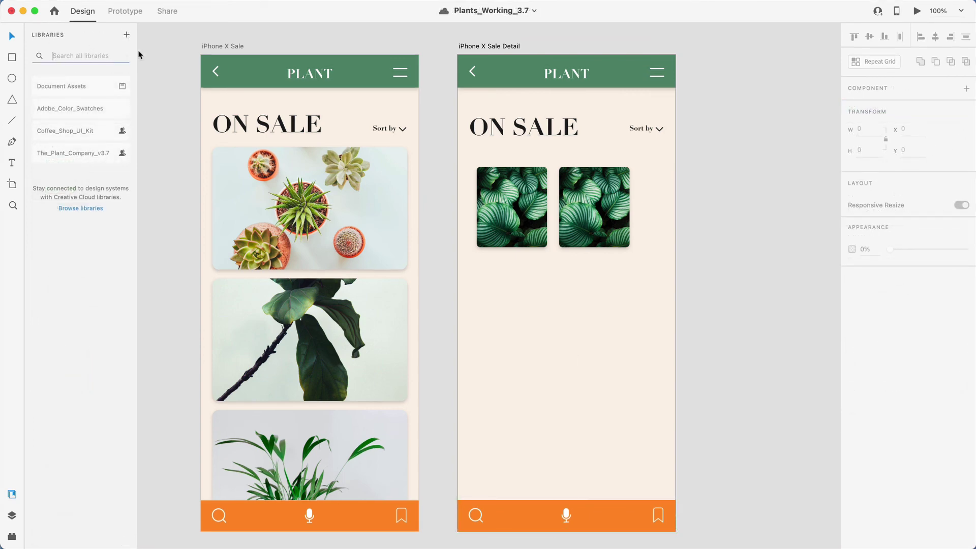
pyautogui.write('prim')
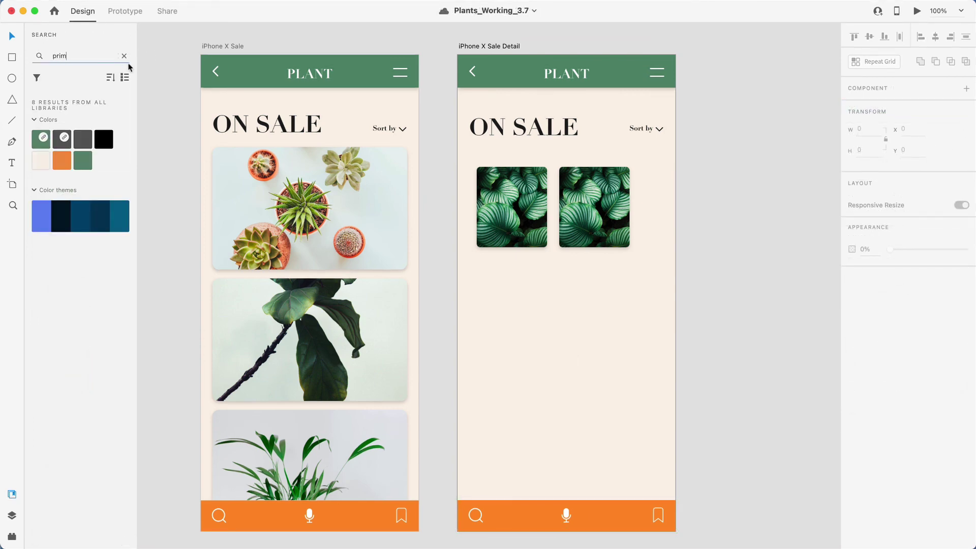